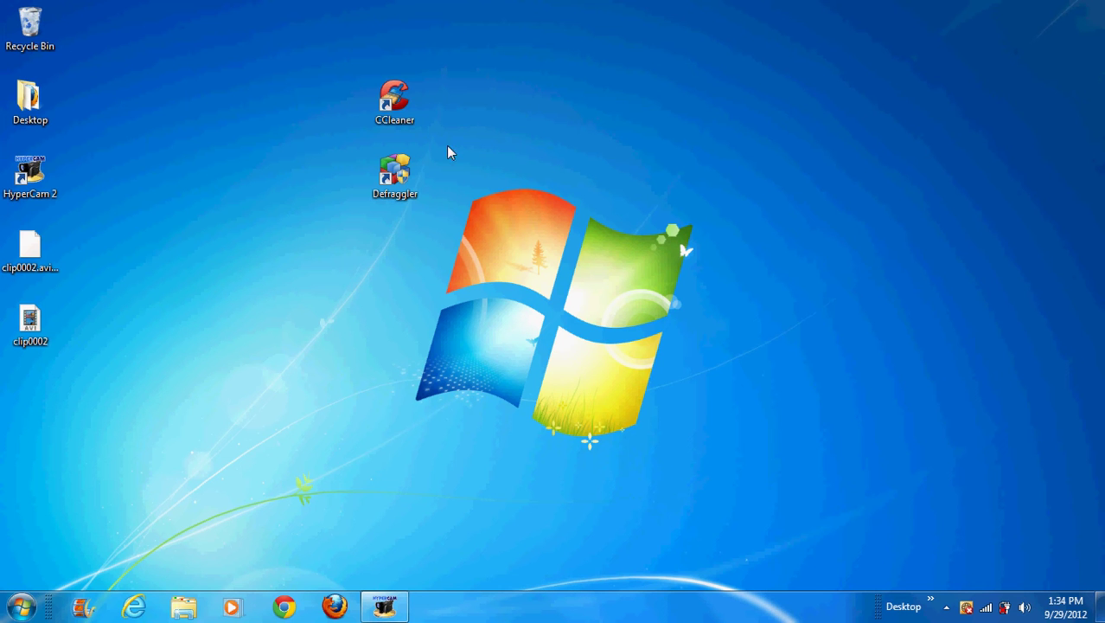
- Open CCleaner, run the cleaner with the preselected items, and review the amount of data removed
double_click(400, 101)
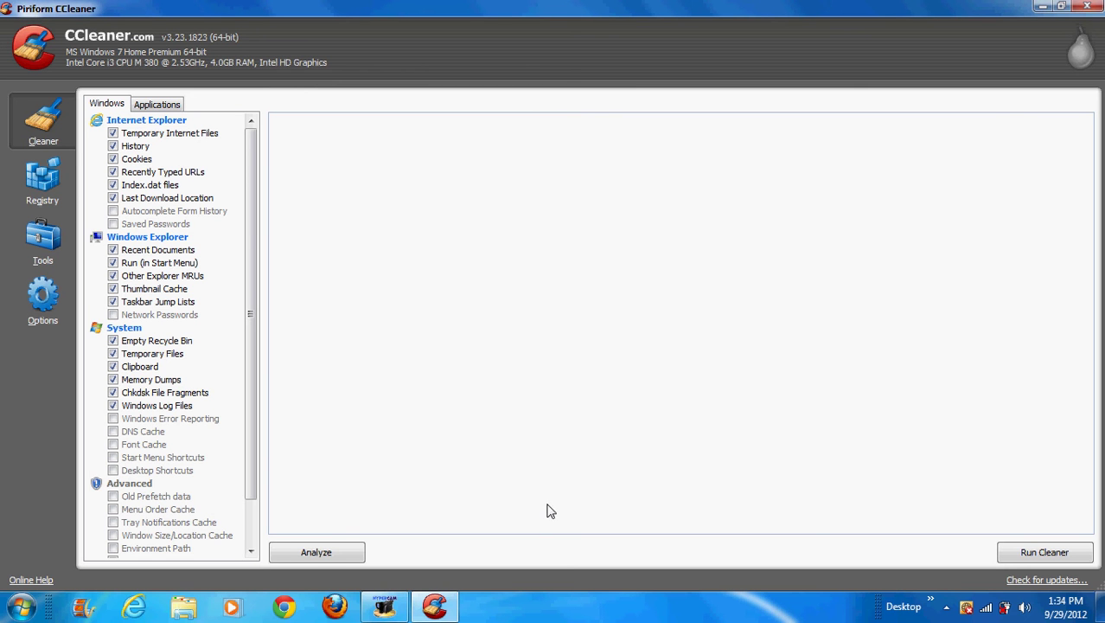
left_click(1043, 551)
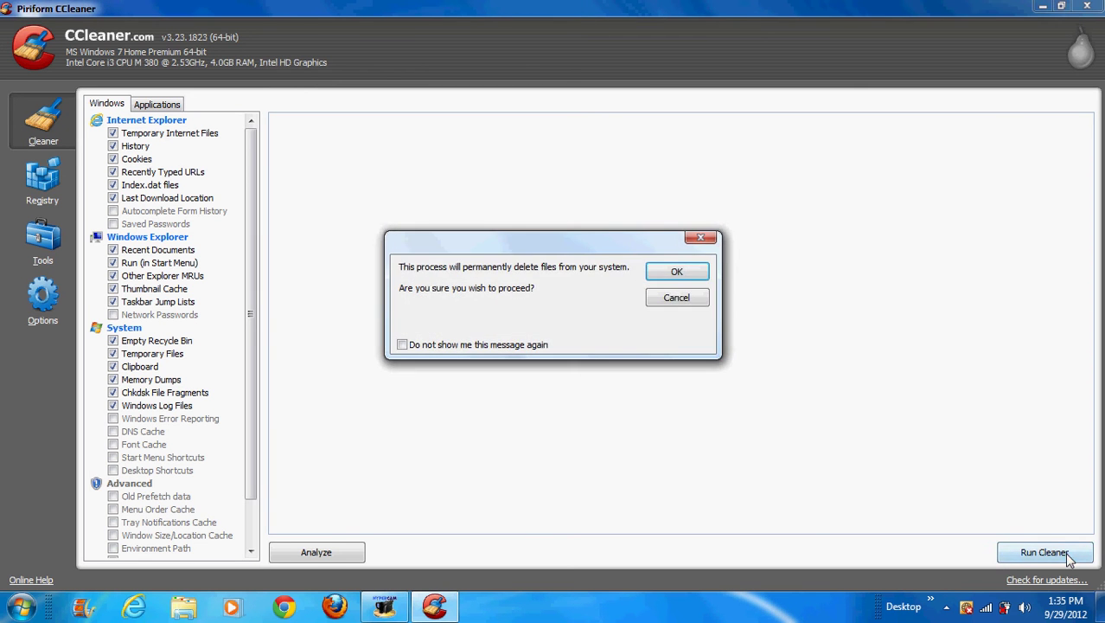
left_click(682, 275)
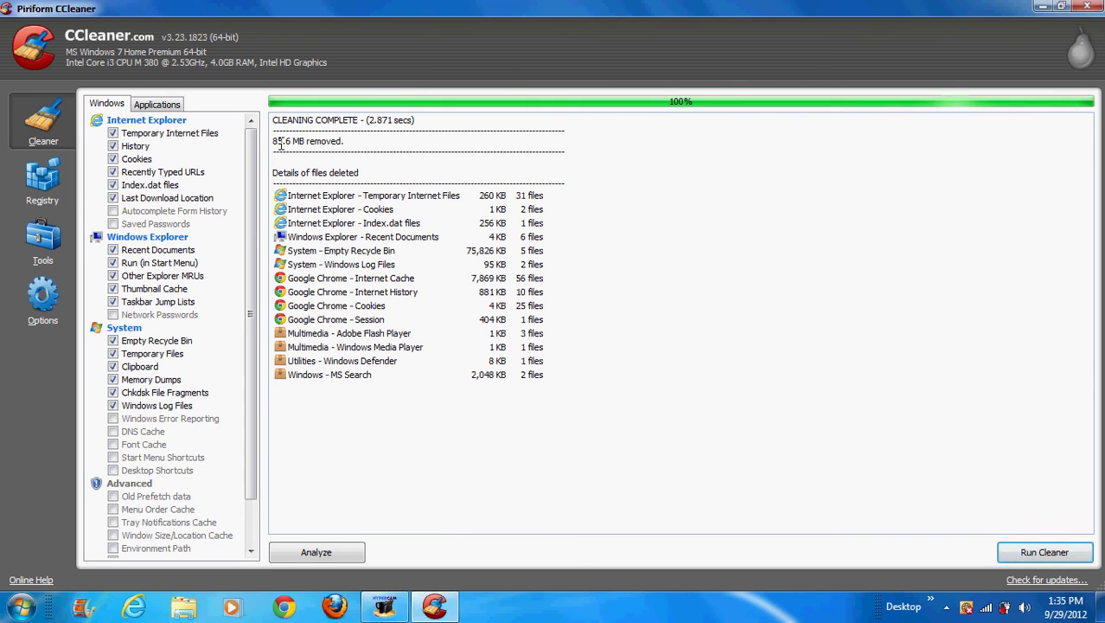
mouse_move(274, 140)
left_mouse_down()
mouse_move(306, 141)
mouse_move(264, 143)
left_mouse_up()
left_click(313, 141)
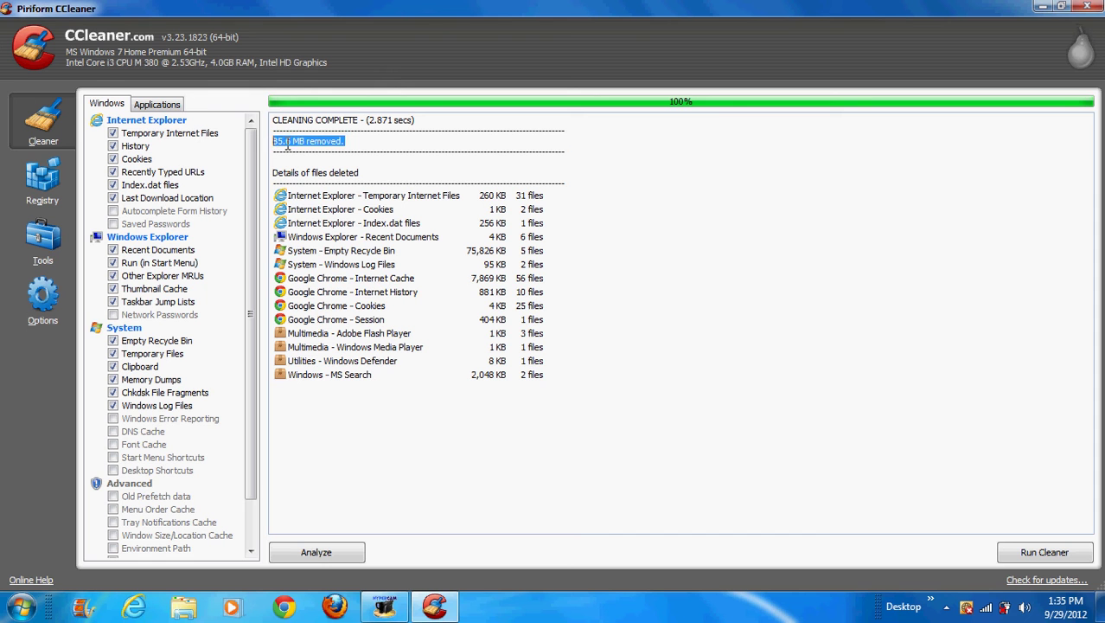
left_click(319, 149)
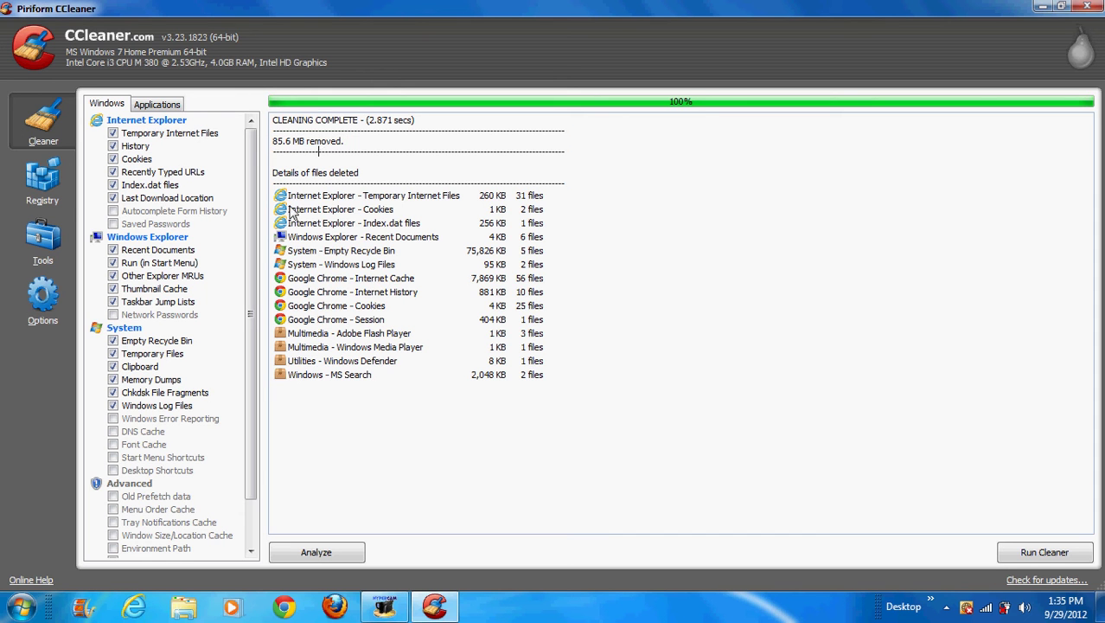
- Scan the registry for issues with all categories selected
left_click(47, 210)
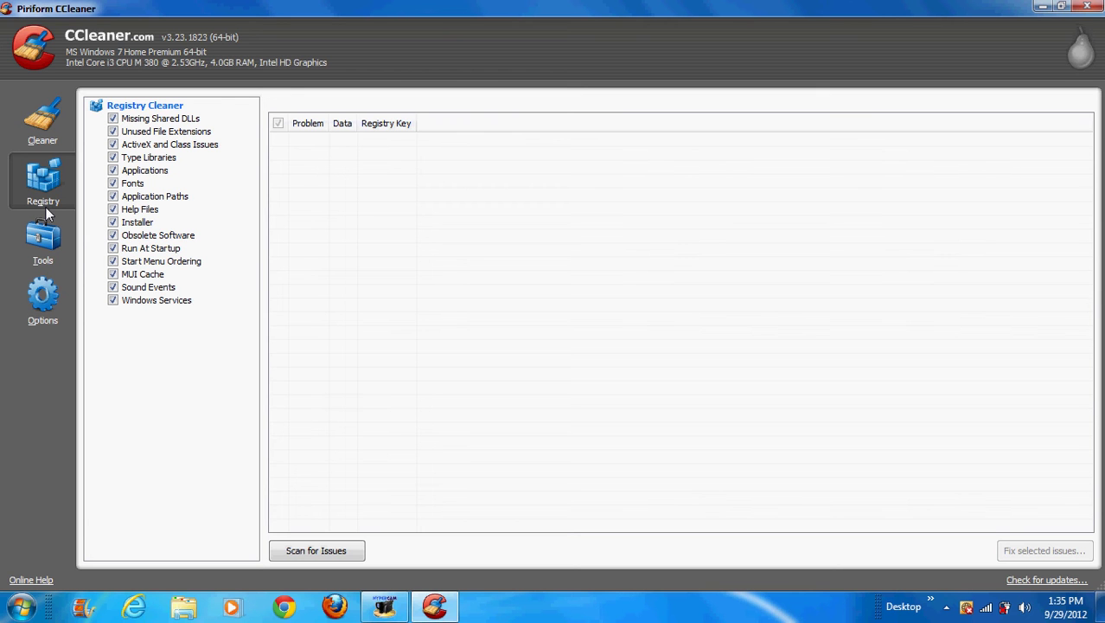
left_click(348, 552)
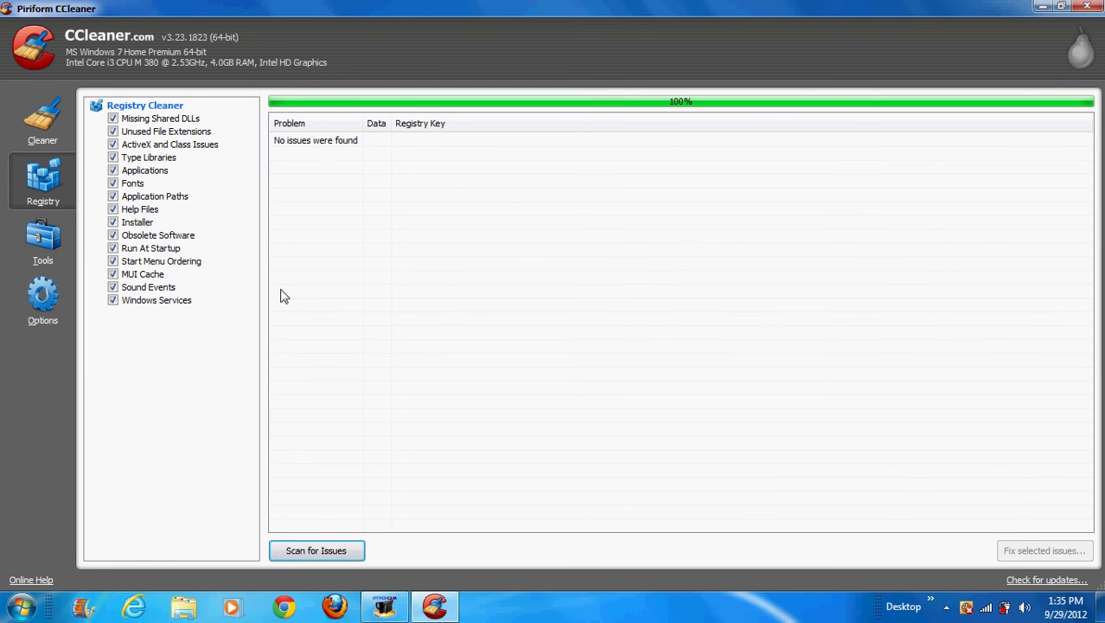
- Uninstall Bandicam from the list of installed programs, look through the remaining entries, and close CCleaner
left_click(42, 245)
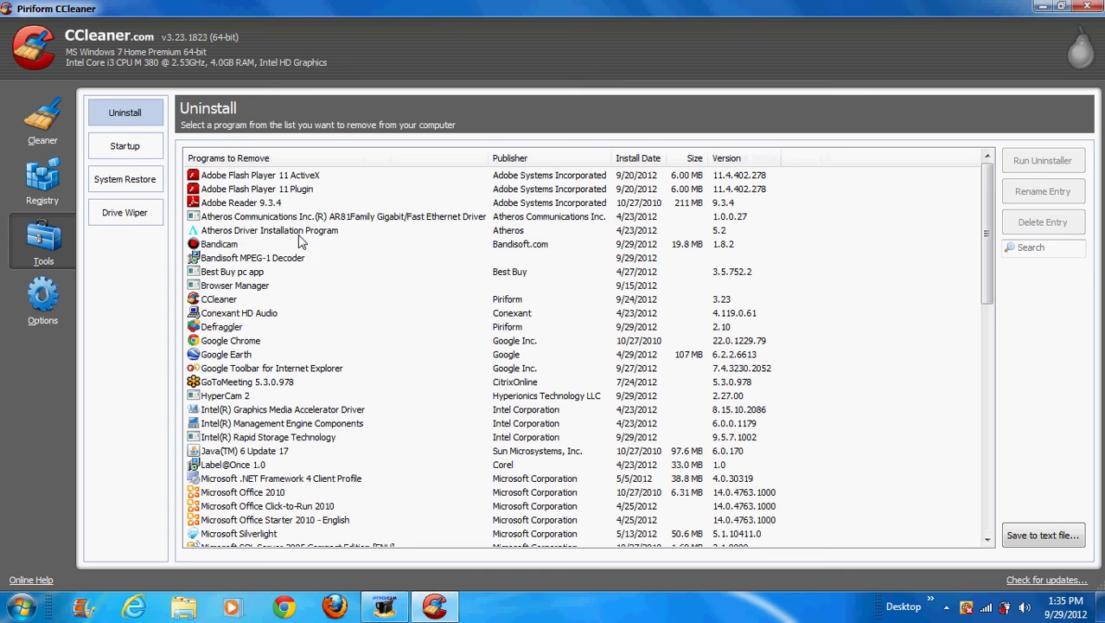
left_click(243, 248)
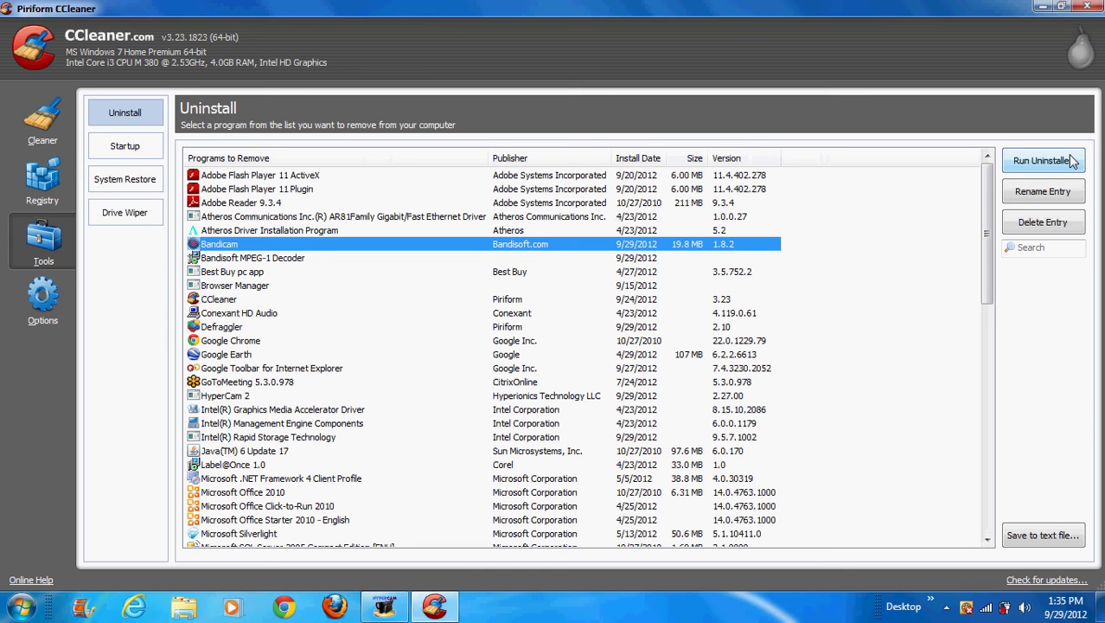
left_click(1033, 163)
left_click(630, 437)
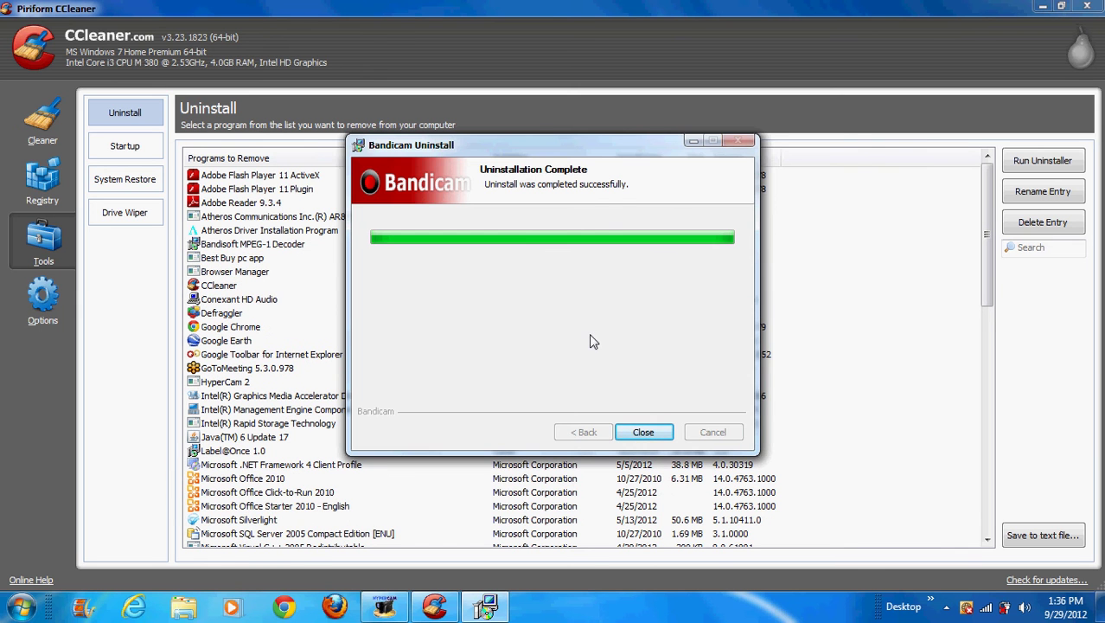
left_click(646, 432)
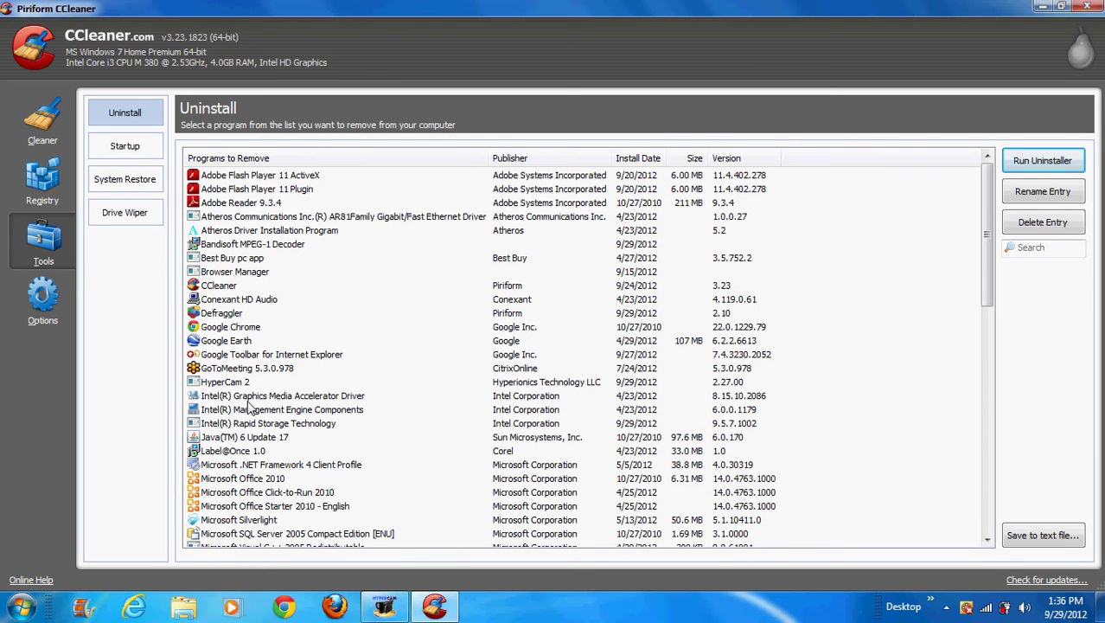
left_click_drag(988, 233, 973, 465)
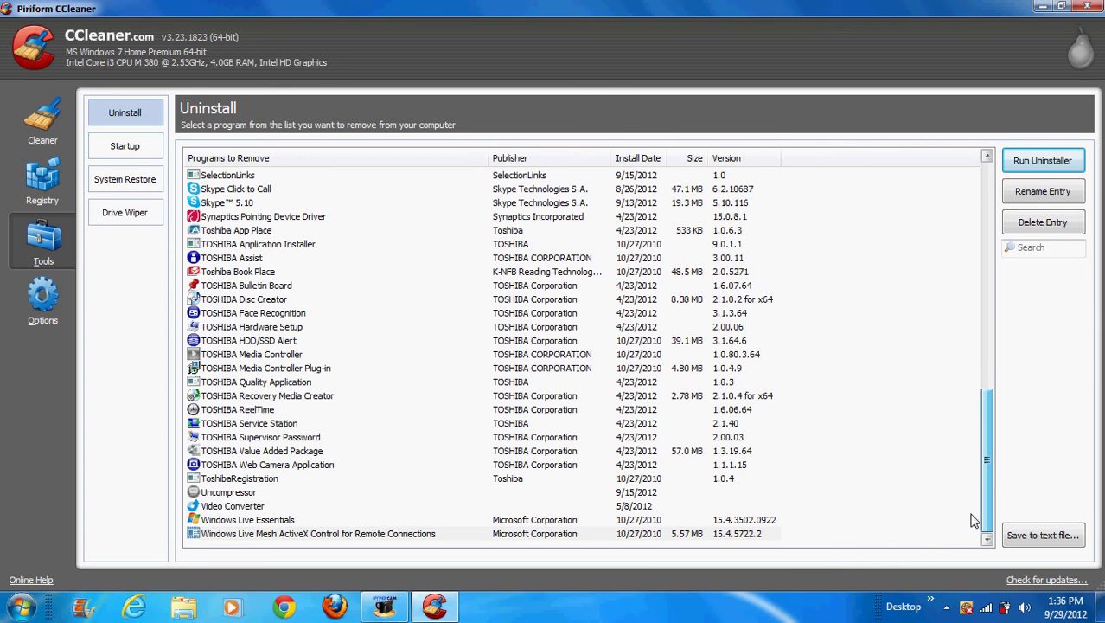
left_click_drag(975, 522, 982, 259)
left_click(1090, 8)
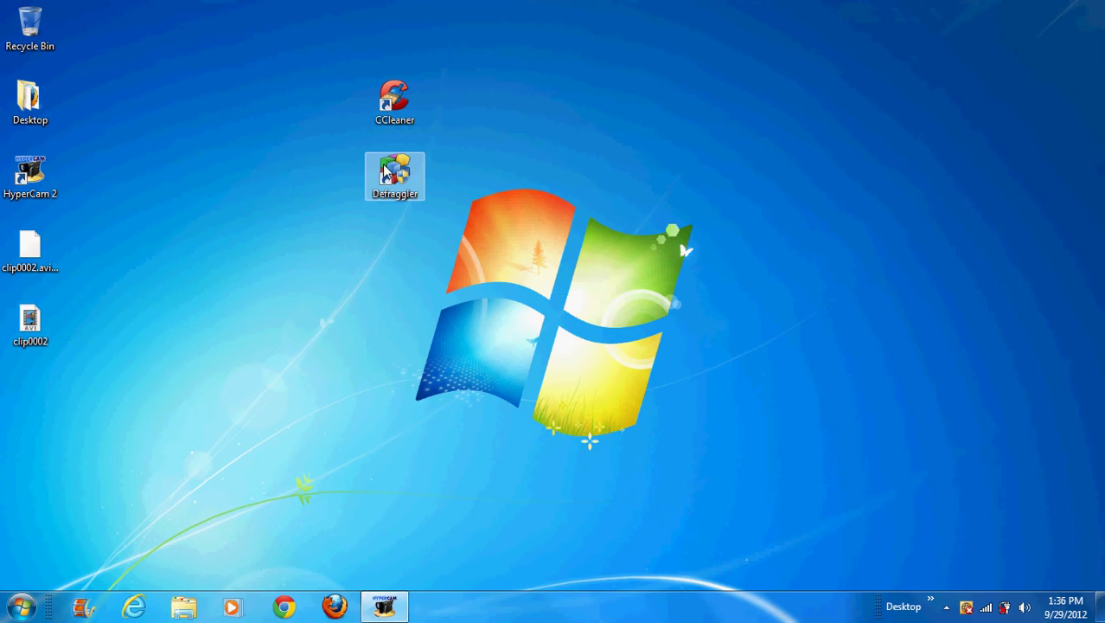
- Open Defraggler, start a Quick Defrag of drive C:, and minimize its window
double_click(374, 159)
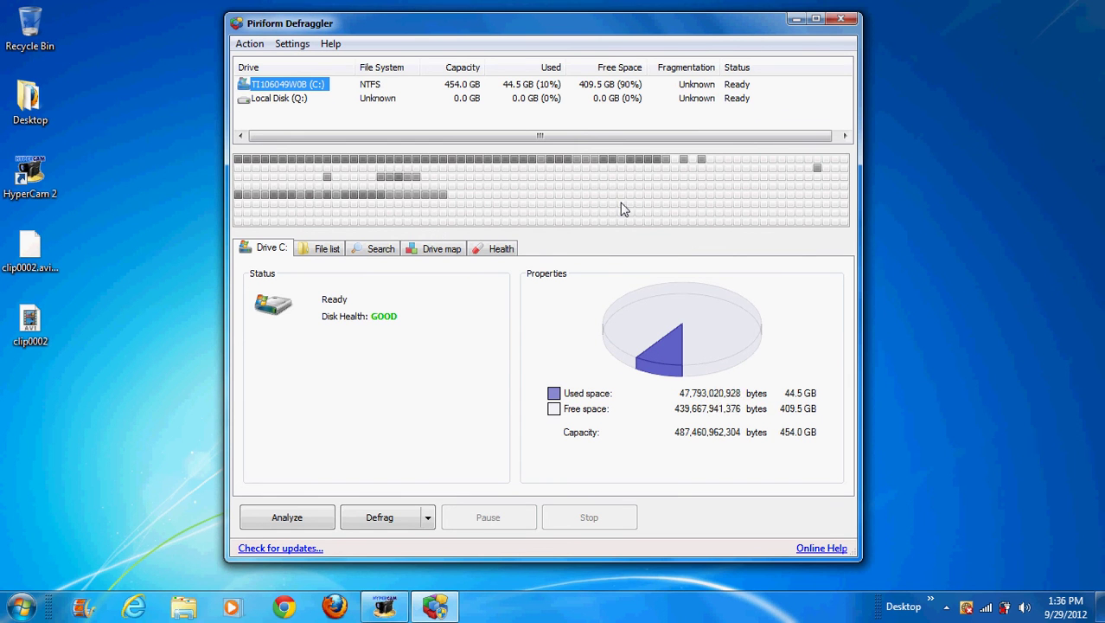
left_click(430, 519)
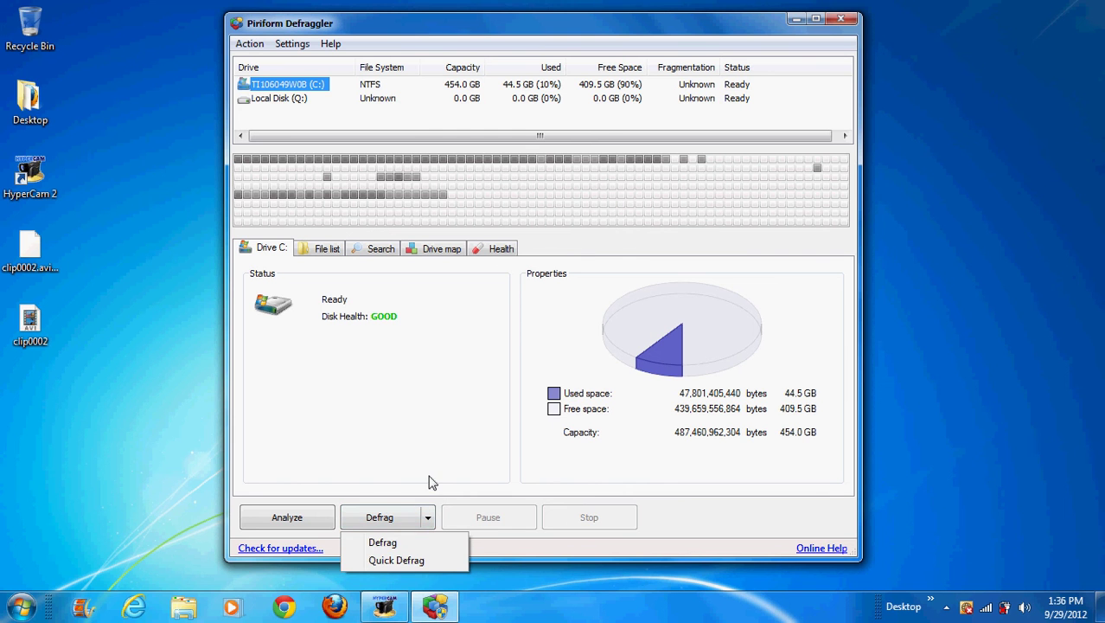
left_click(400, 560)
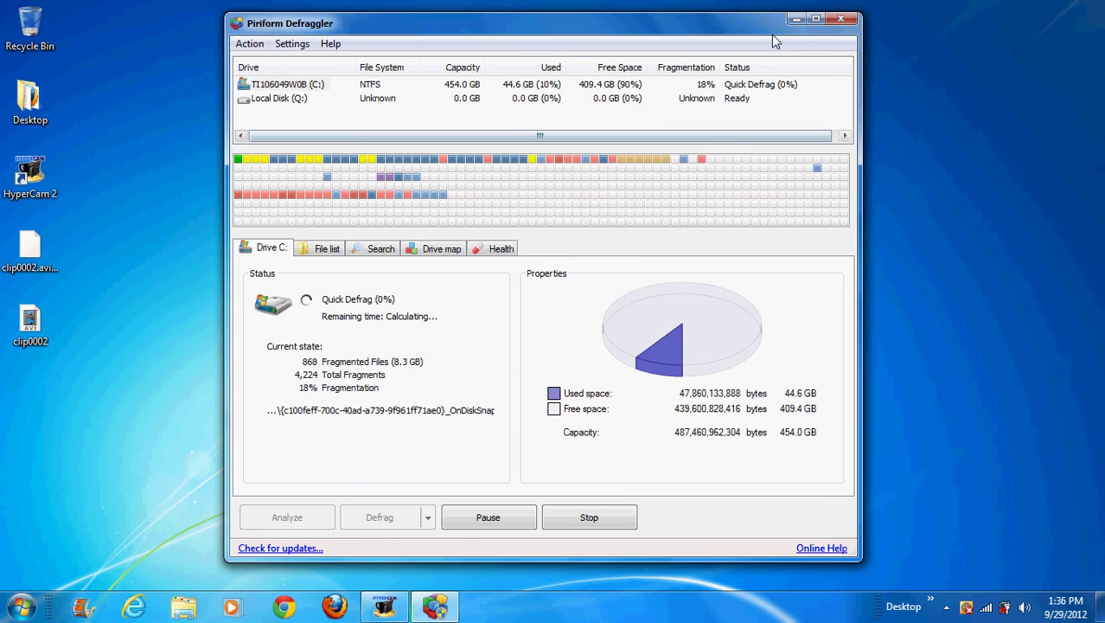
left_click(795, 18)
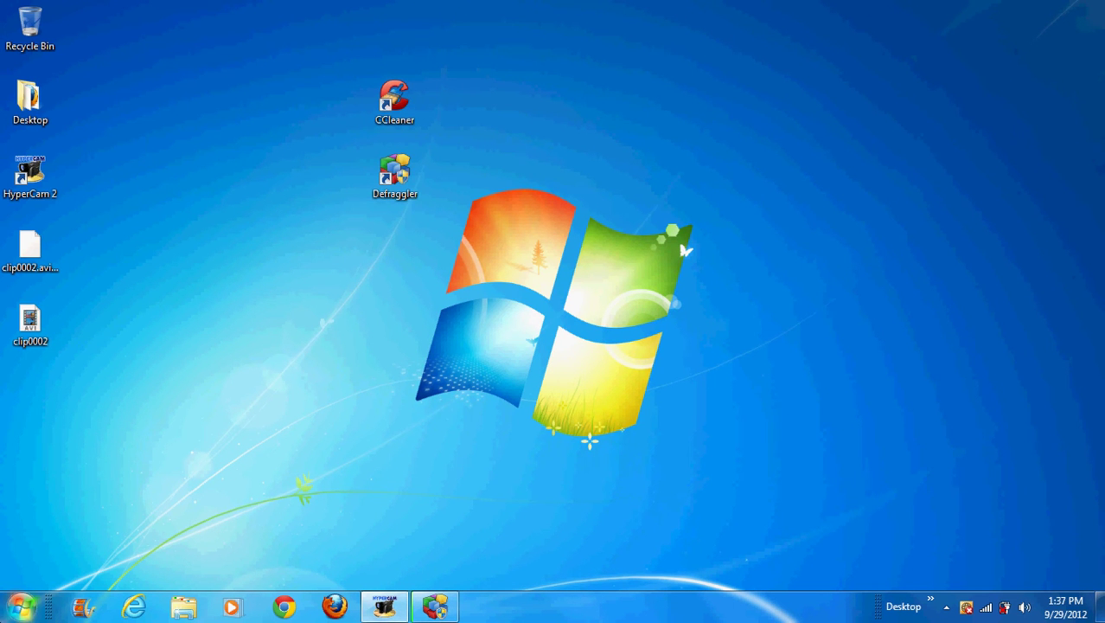
- Open the computer's system properties and view the Windows Experience Index scores for each component
left_click(19, 601)
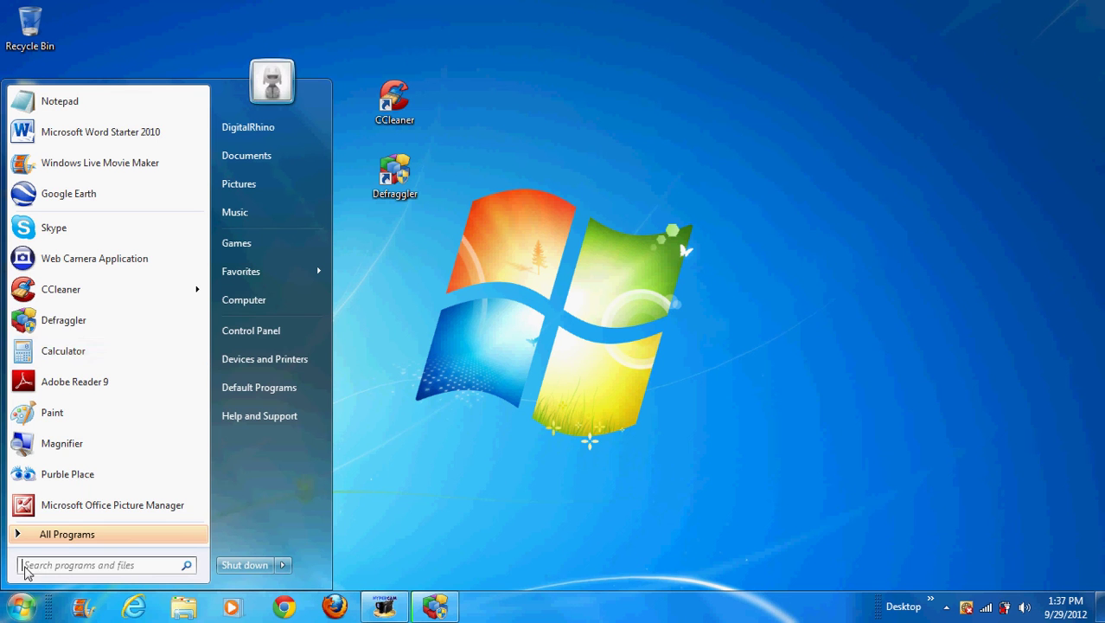
right_click(230, 299)
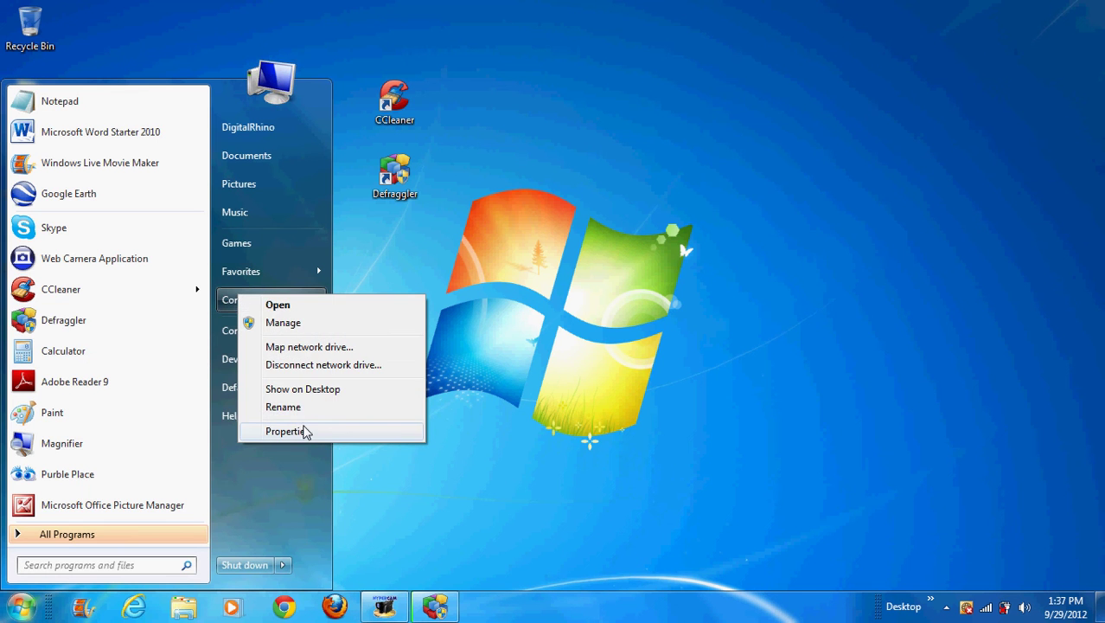
left_click(289, 431)
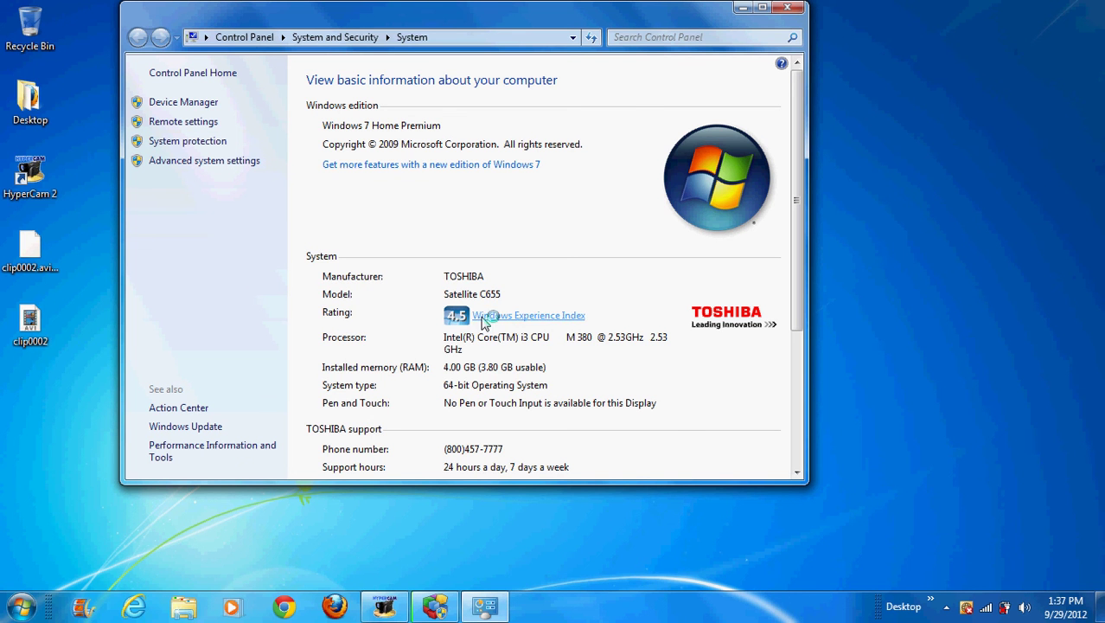
left_click(481, 316)
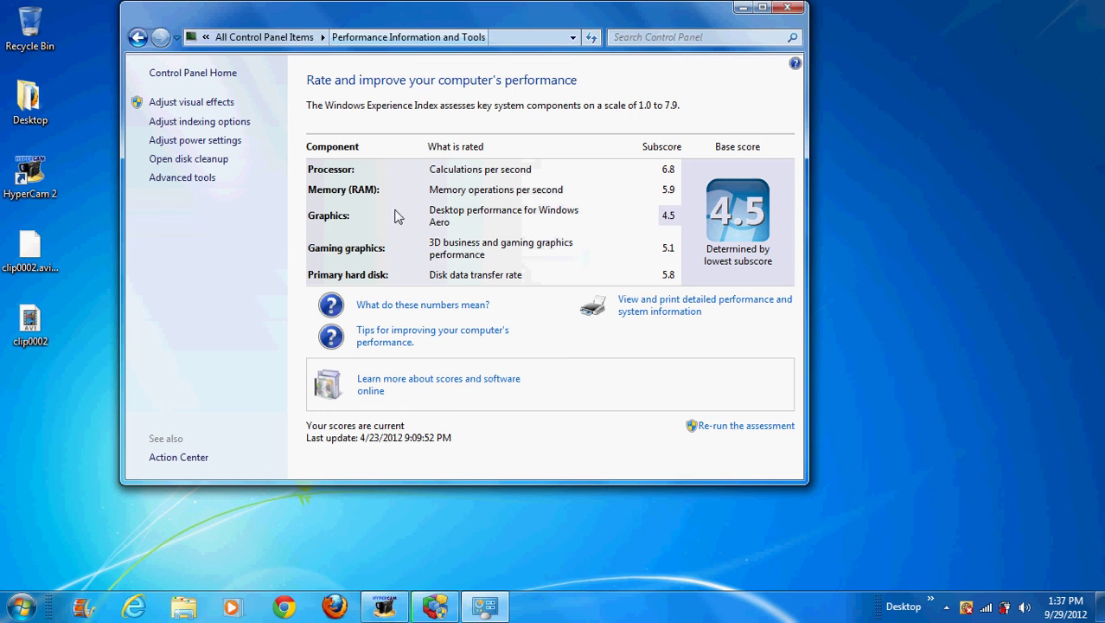
- Return to Defraggler, stop the running Quick Defrag, and close the program
left_click(437, 605)
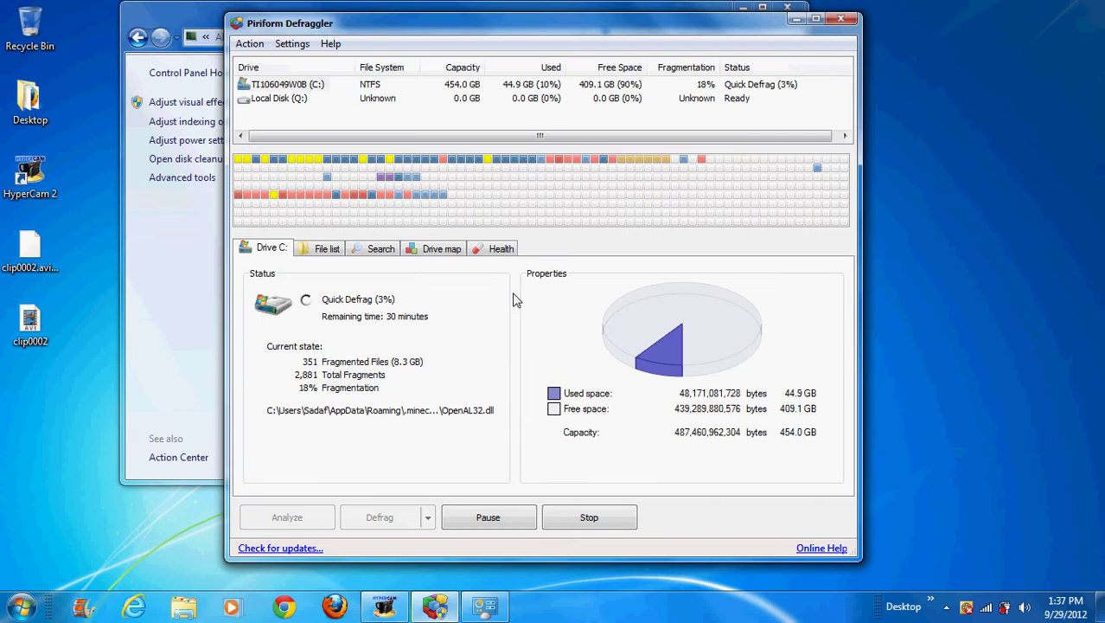
left_click(562, 519)
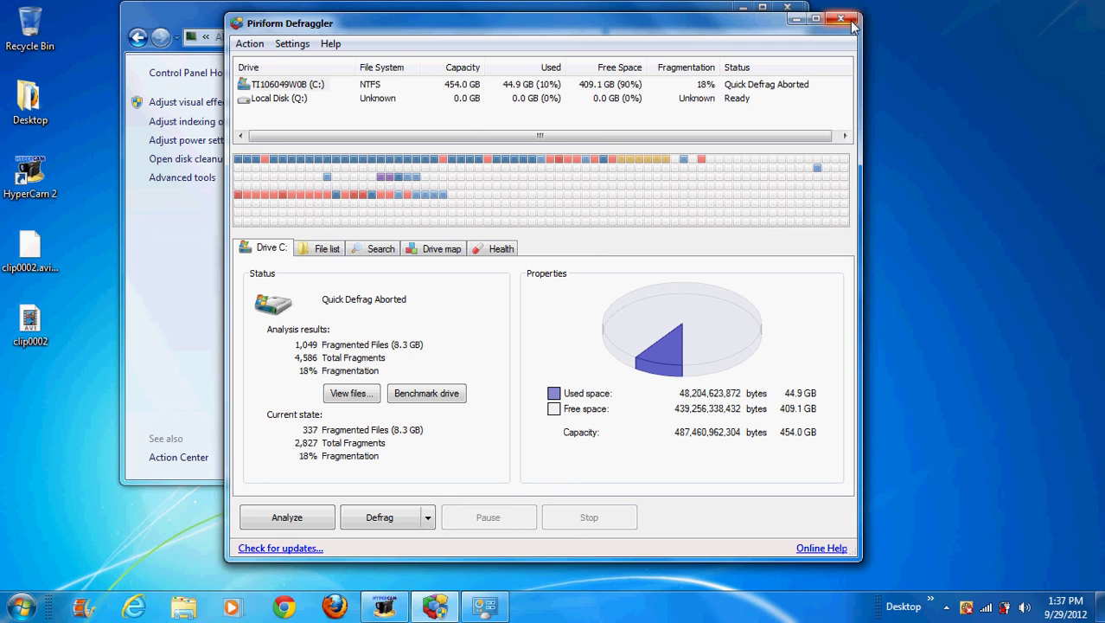
left_click(840, 19)
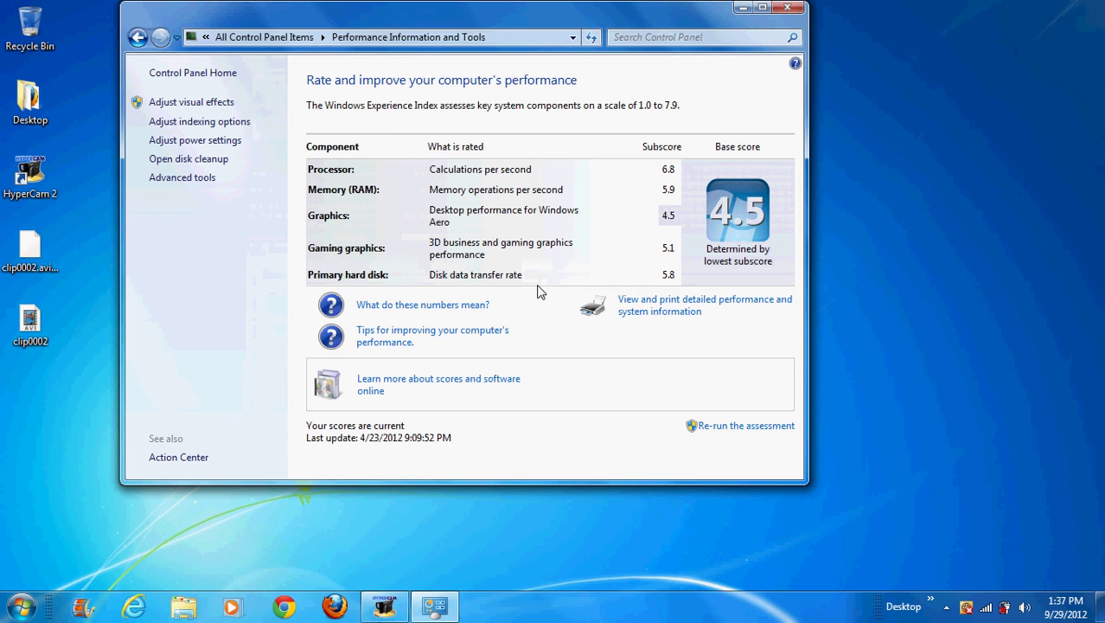
- Adjust the Windows visual effects for best performance and close the Performance Information and Tools window
left_click(194, 102)
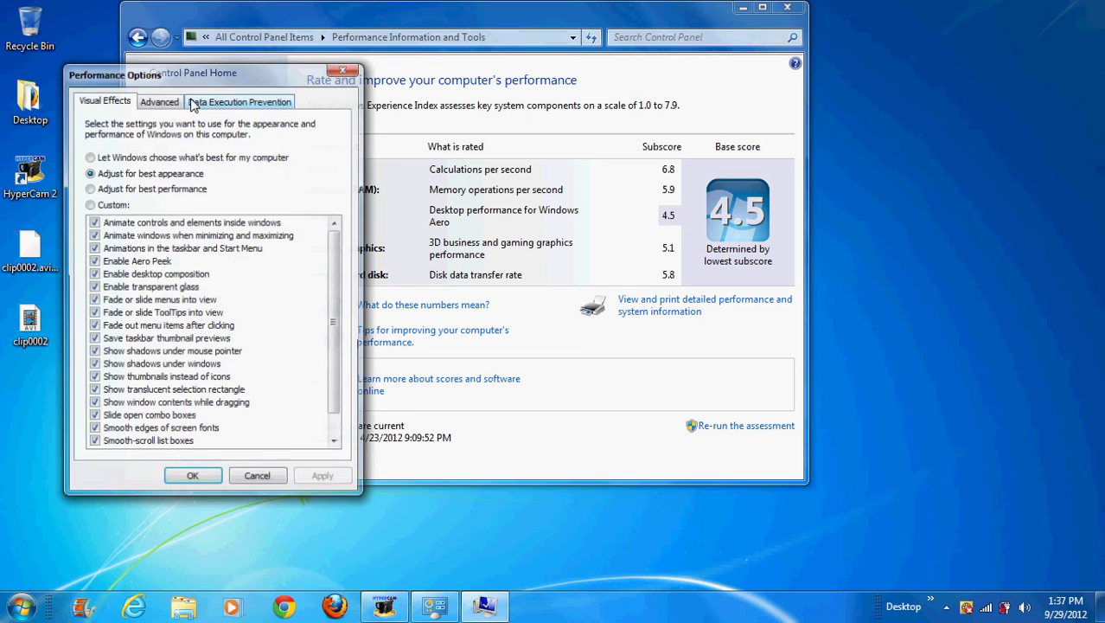
left_click(131, 189)
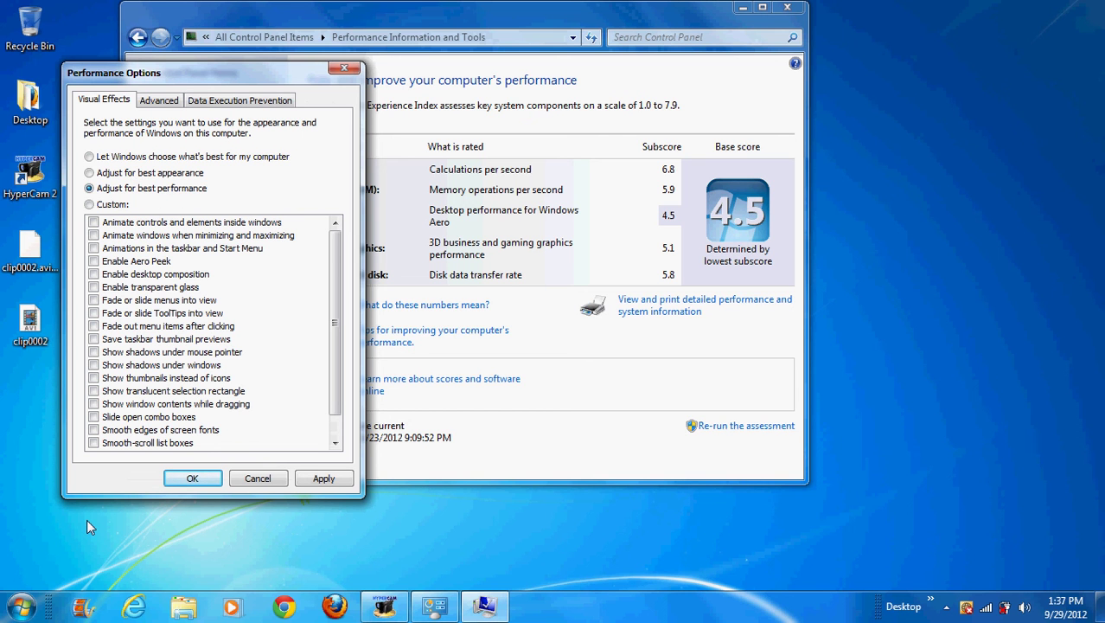
left_click(181, 478)
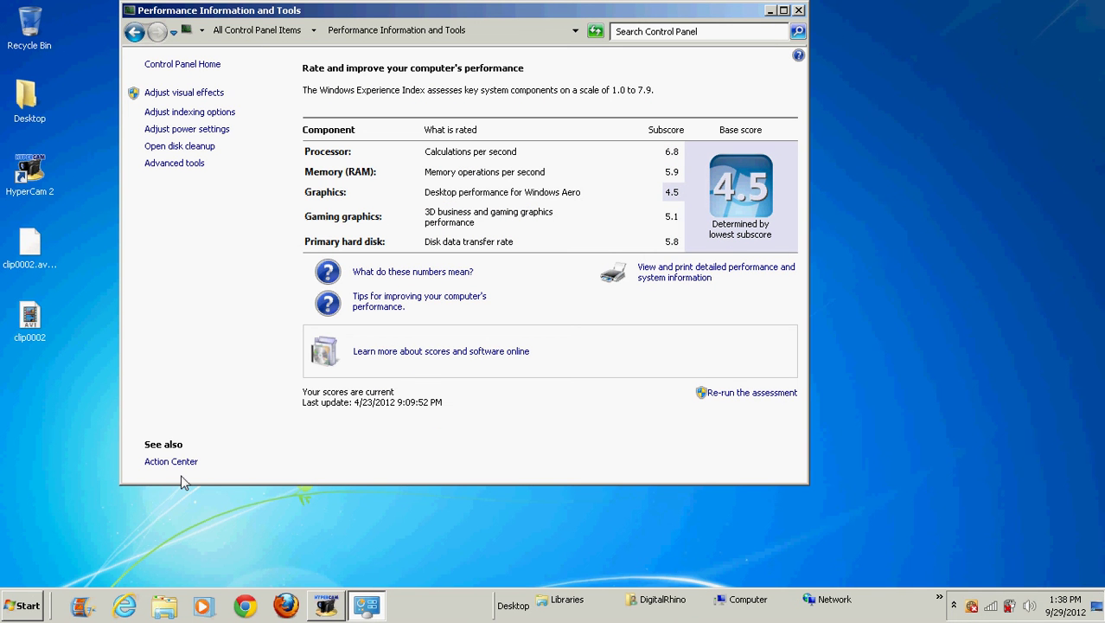
left_click(798, 10)
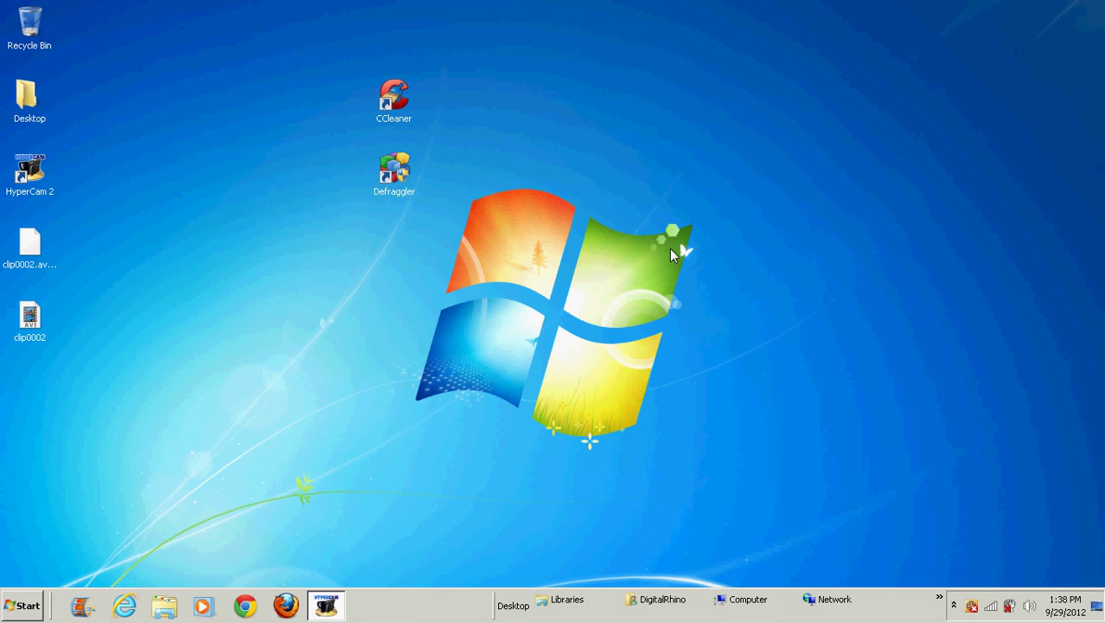
- Review the protection status in Norton Internet Security, close it, and bring up the shortcut options of its notification icon
double_click(981, 607)
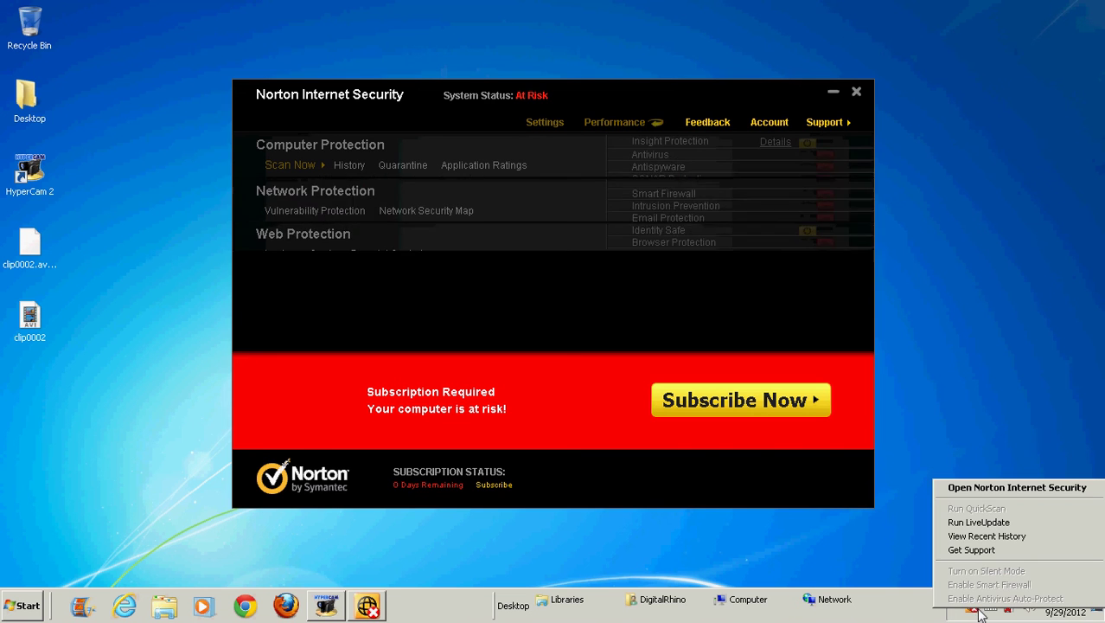
left_click(663, 102)
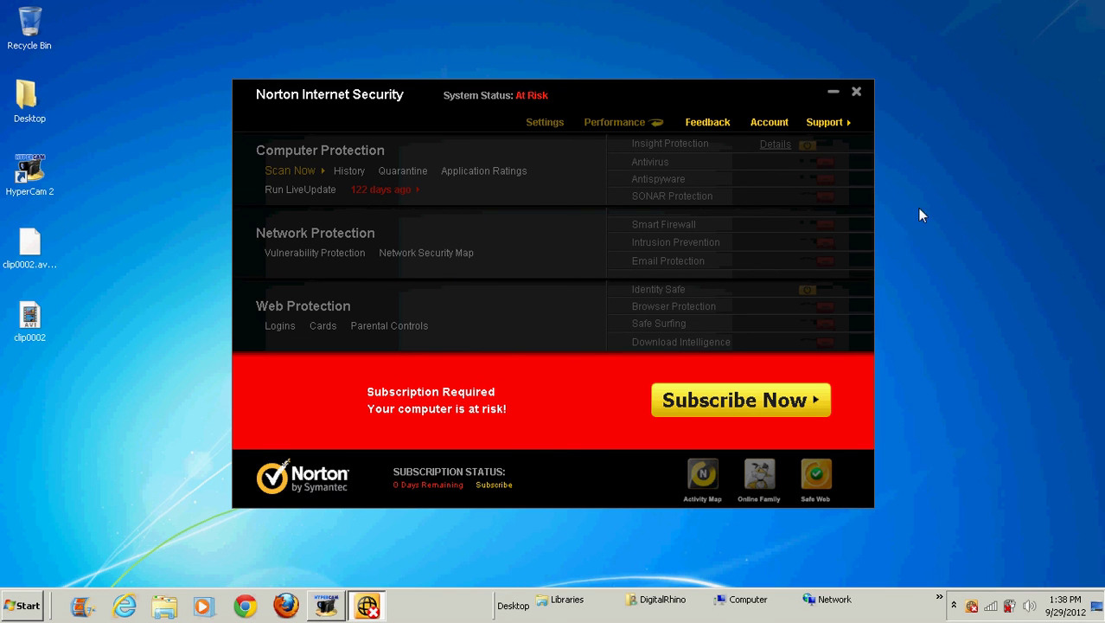
left_click(856, 92)
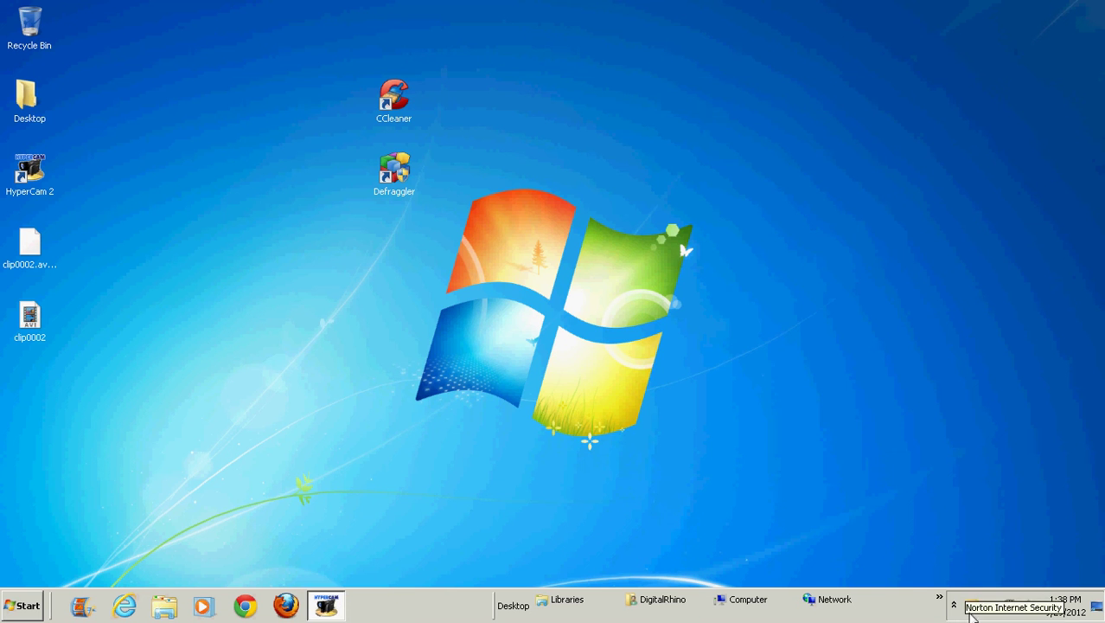
right_click(970, 606)
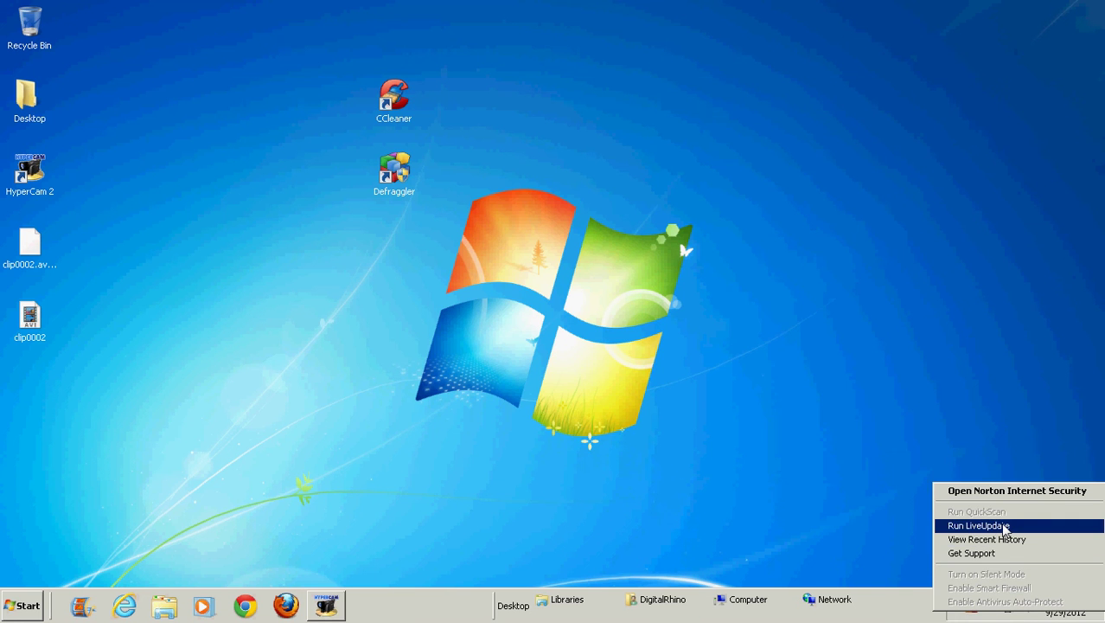